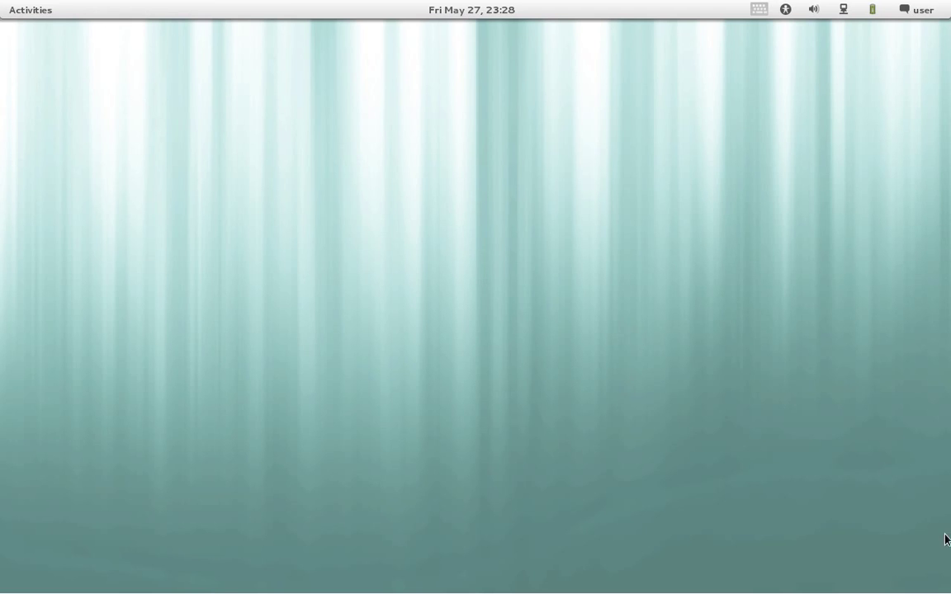
# - Bring up the GNOME Activities overview showing the Audacity-Settings.png viewer window
pyautogui.moveTo(949, 593)
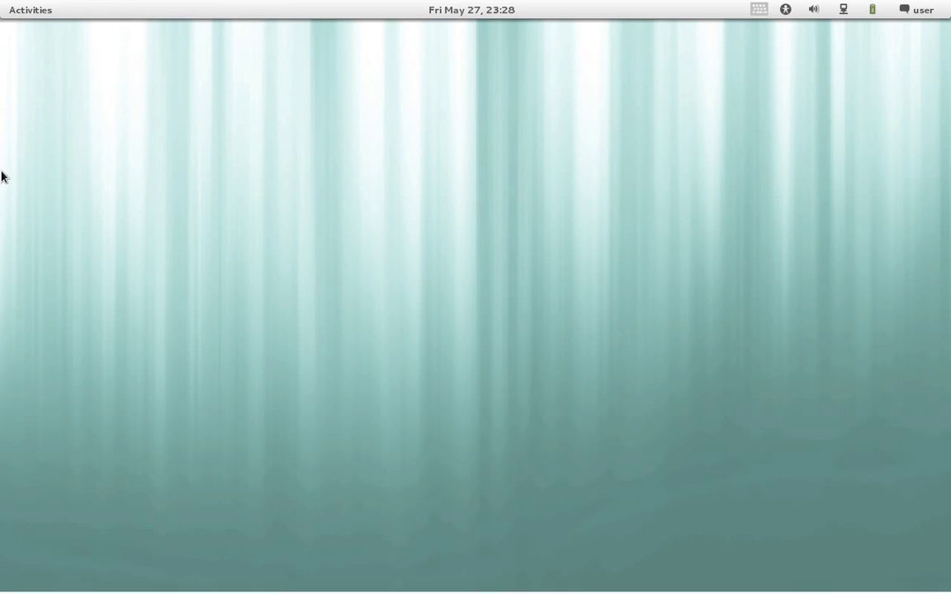
# - Return to the desktop, centre the recordMyDesktop window, and minimize the Audacity-Settings.png viewer
pyautogui.moveTo(1, 2)
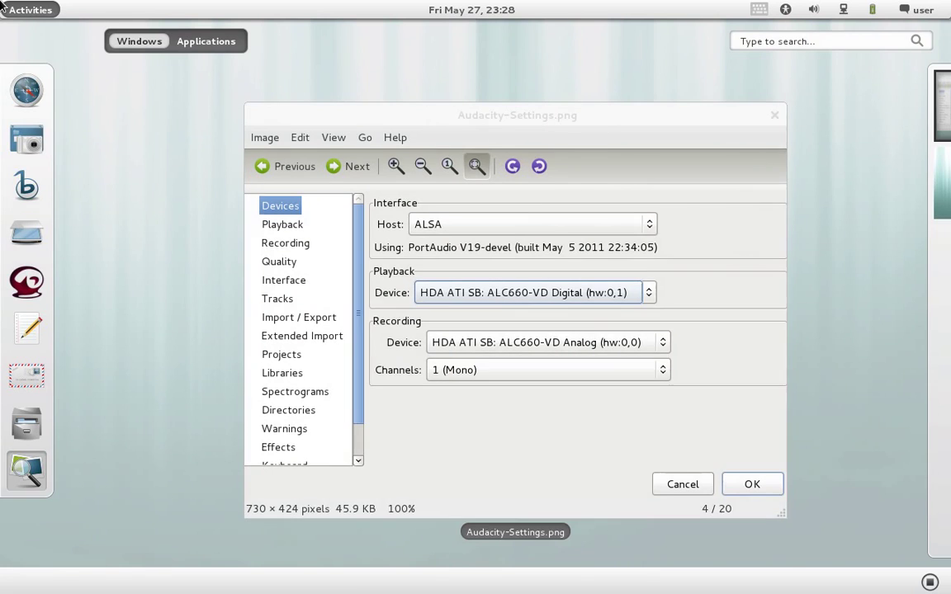
pyautogui.click(441, 221)
pyautogui.moveTo(2, 3)
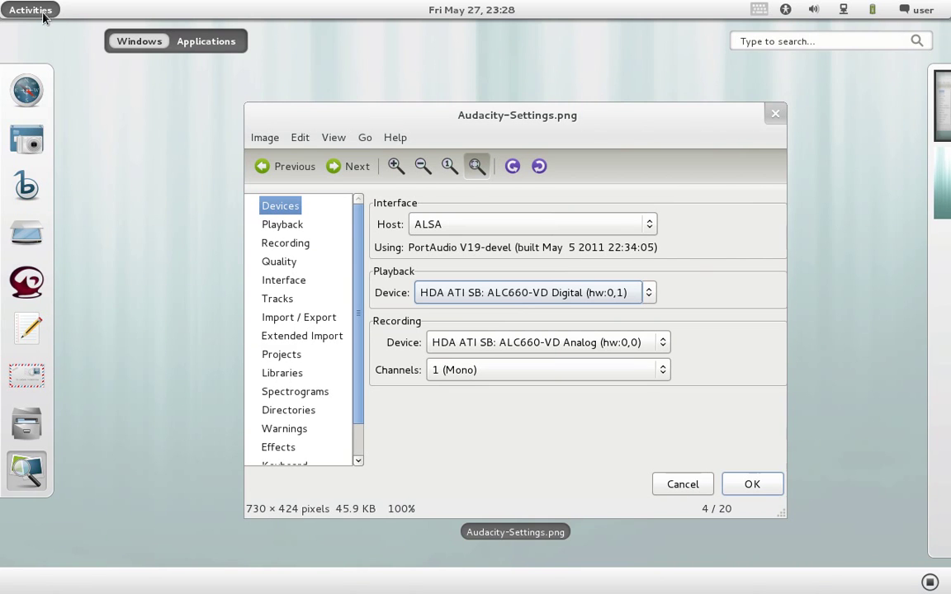
pyautogui.press('Escape')
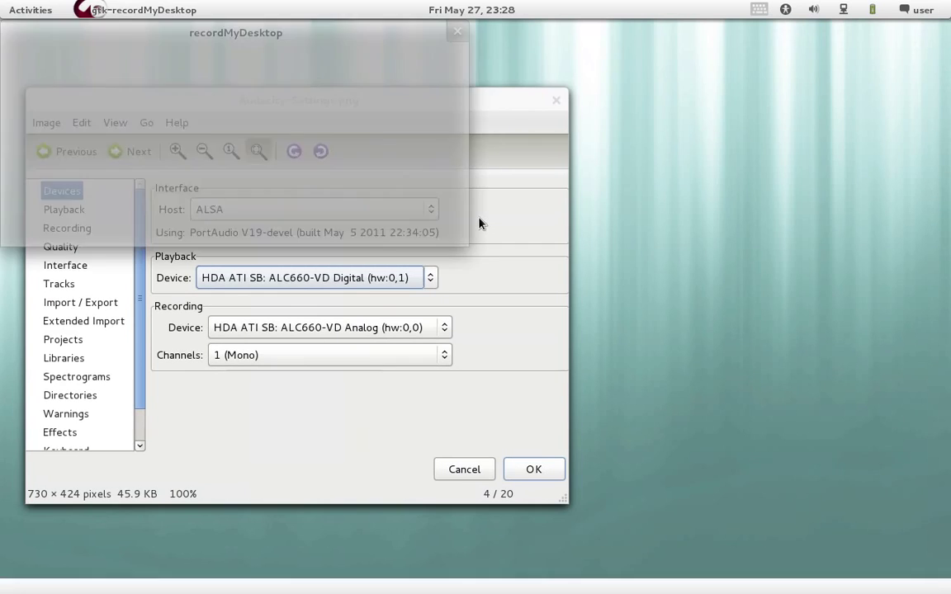
pyautogui.moveTo(289, 33); pyautogui.dragTo(380, 69)
pyautogui.rightClick(115, 102)
pyautogui.click(133, 111)
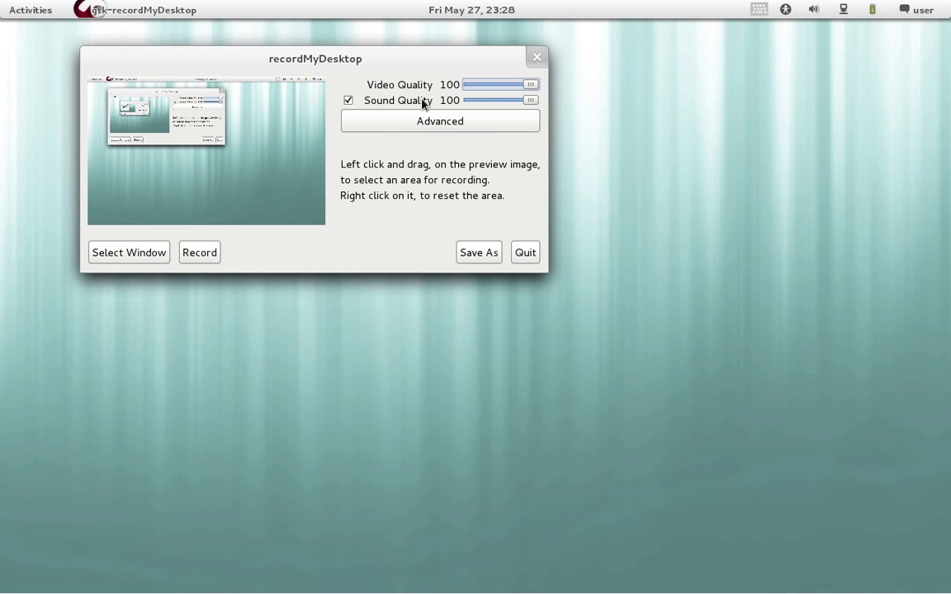
# - Open the Advanced window beside the main window and view Performance: 15 fps, Zero Compression, Full shots
pyautogui.click(385, 124)
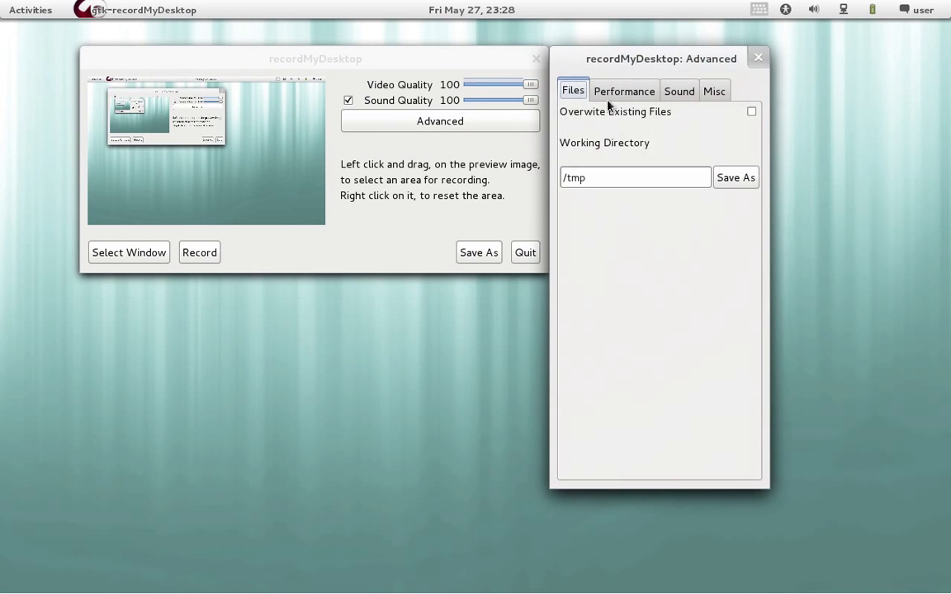
pyautogui.moveTo(454, 61); pyautogui.dragTo(415, 64)
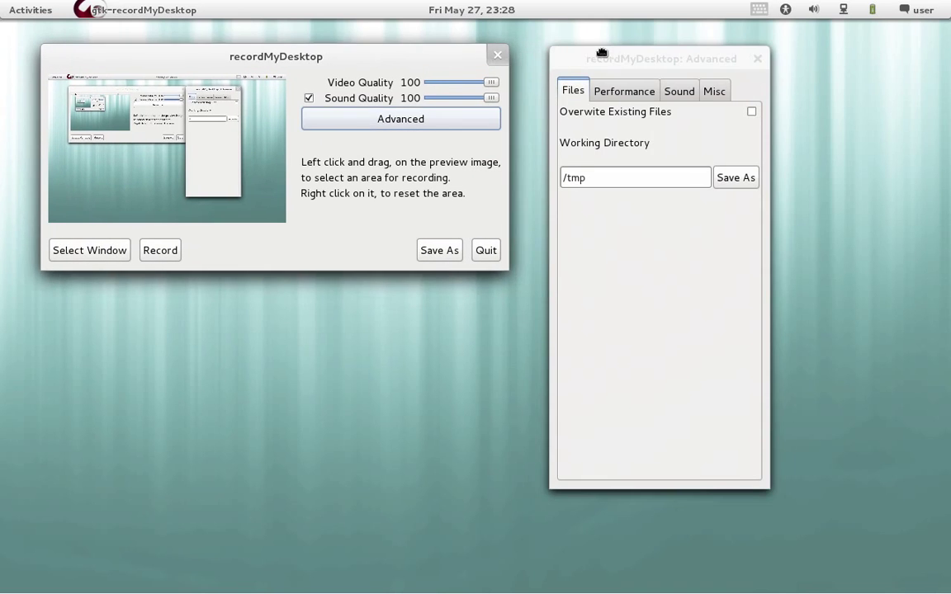
pyautogui.moveTo(601, 53); pyautogui.dragTo(580, 49)
pyautogui.click(594, 89)
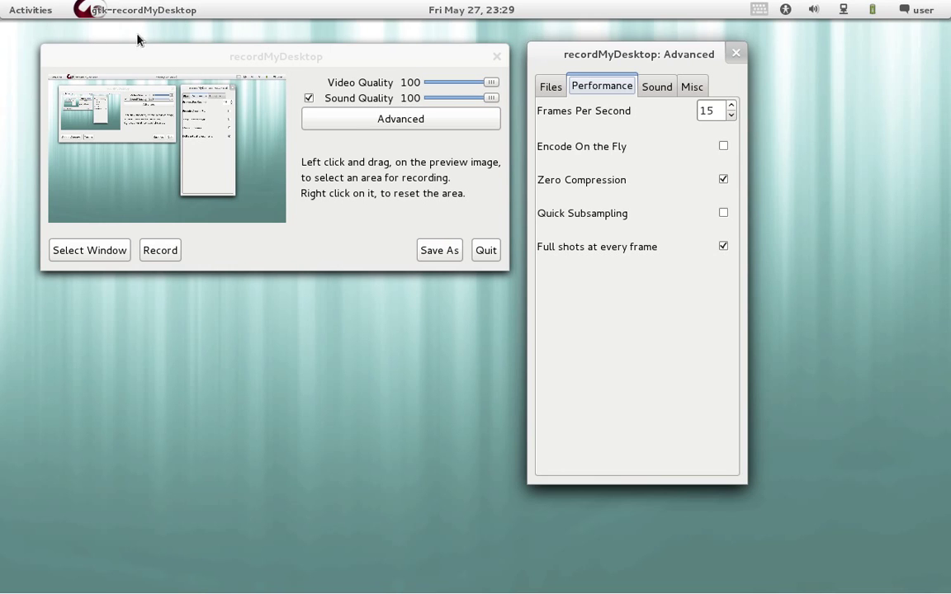
# - Leave the overview and bring the Advanced settings window back to the front
pyautogui.moveTo(1, 1)
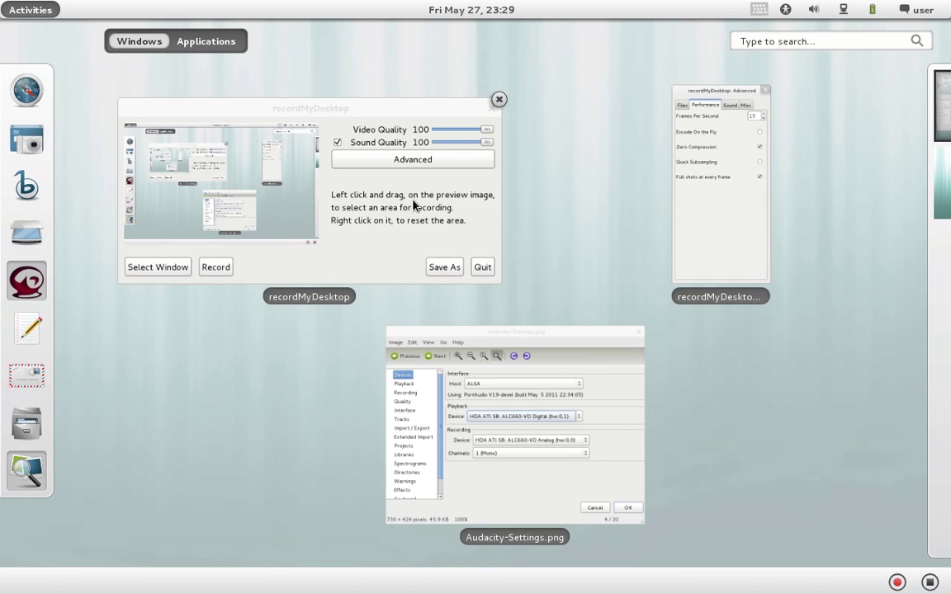
pyautogui.click(475, 215)
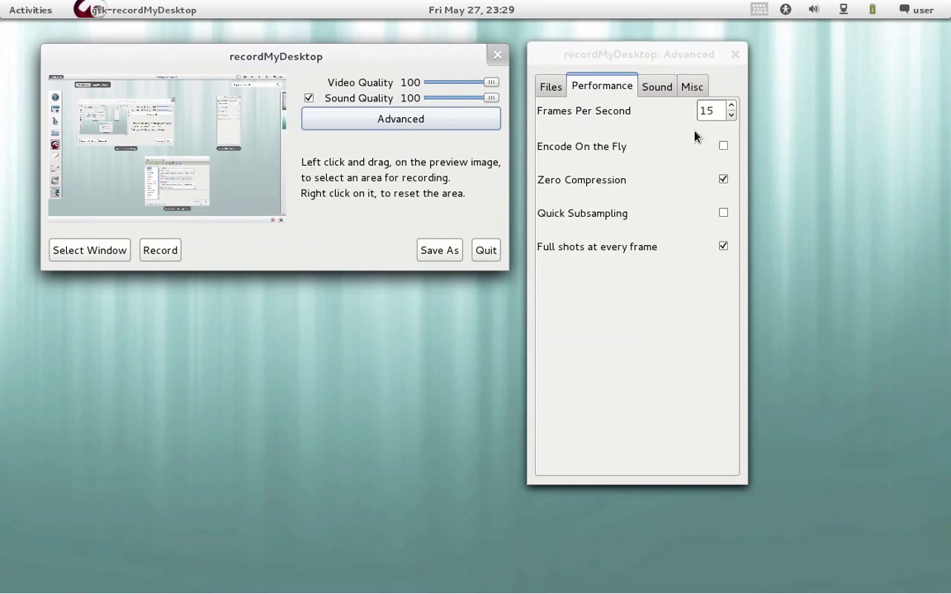
pyautogui.click(677, 99)
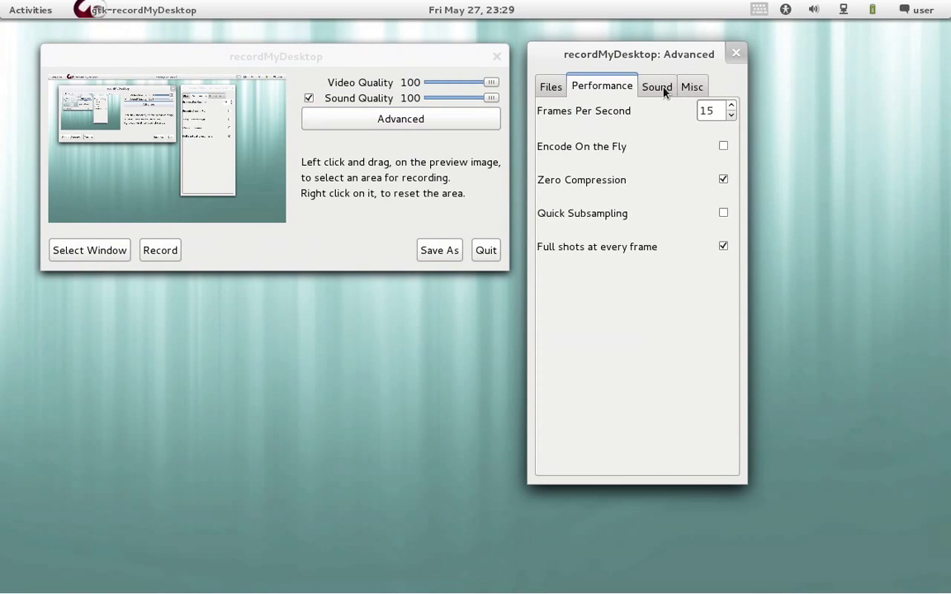
# - Switch to the Sound tab and repeatedly select the Device field to inspect its hw:0,0 value
pyautogui.click(664, 90)
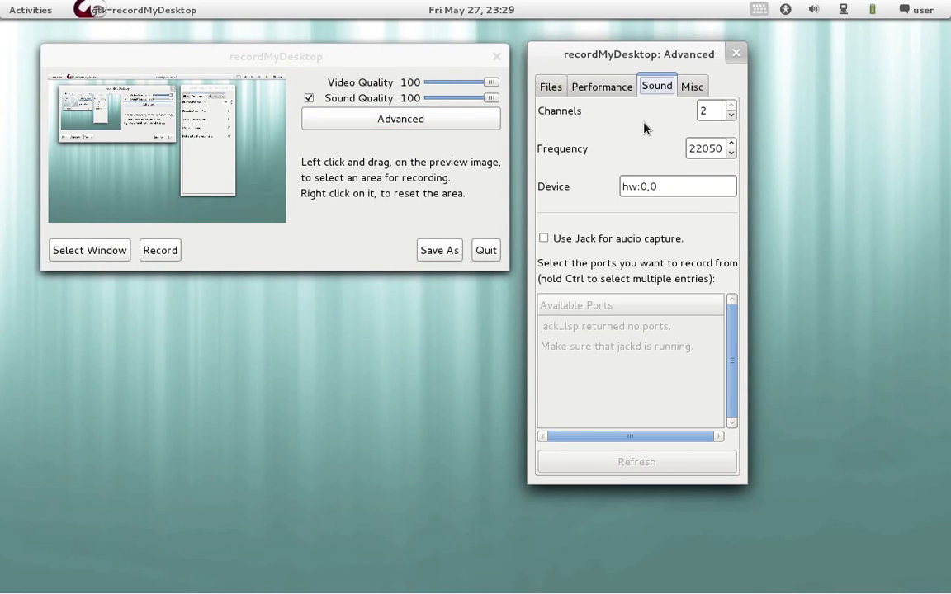
pyautogui.click(682, 187)
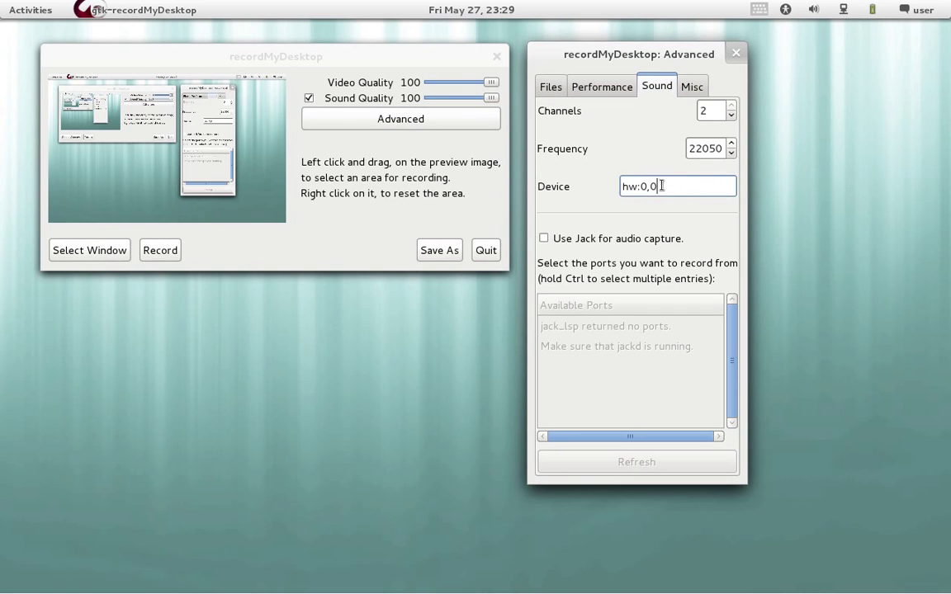
pyautogui.tripleClick(661, 186)
pyautogui.click(661, 189)
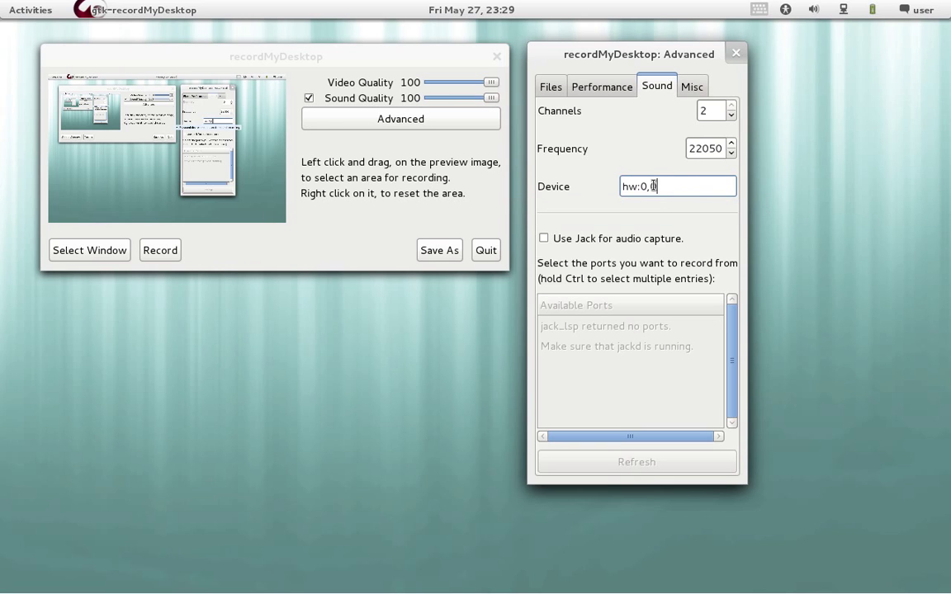
pyautogui.moveTo(654, 186); pyautogui.dragTo(622, 187)
pyautogui.click(670, 187)
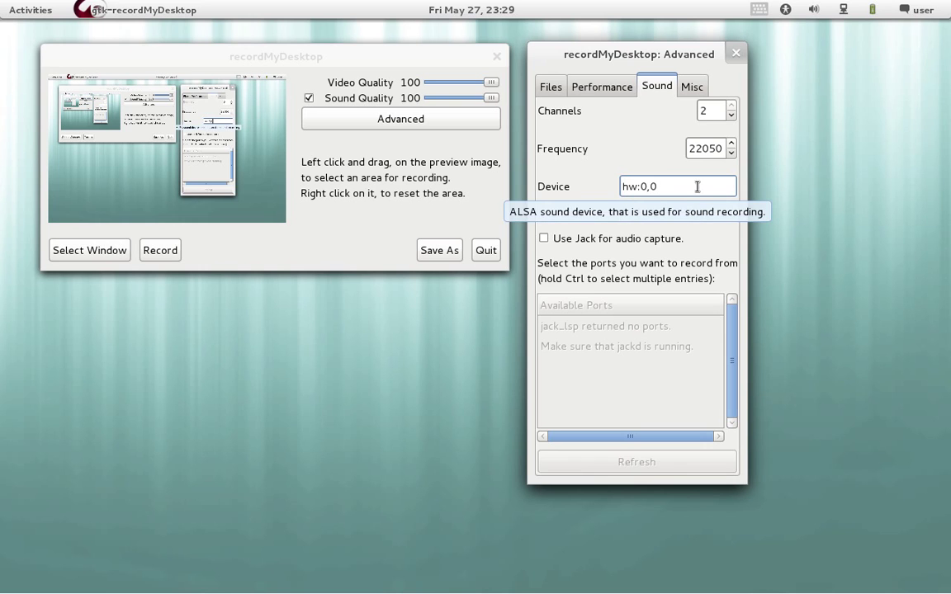
pyautogui.tripleClick(664, 187)
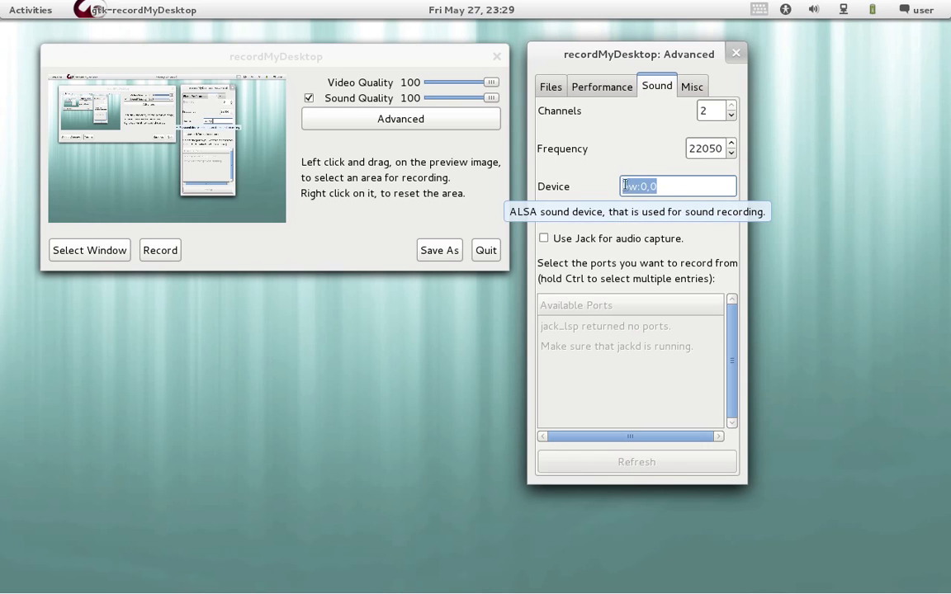
pyautogui.click(674, 187)
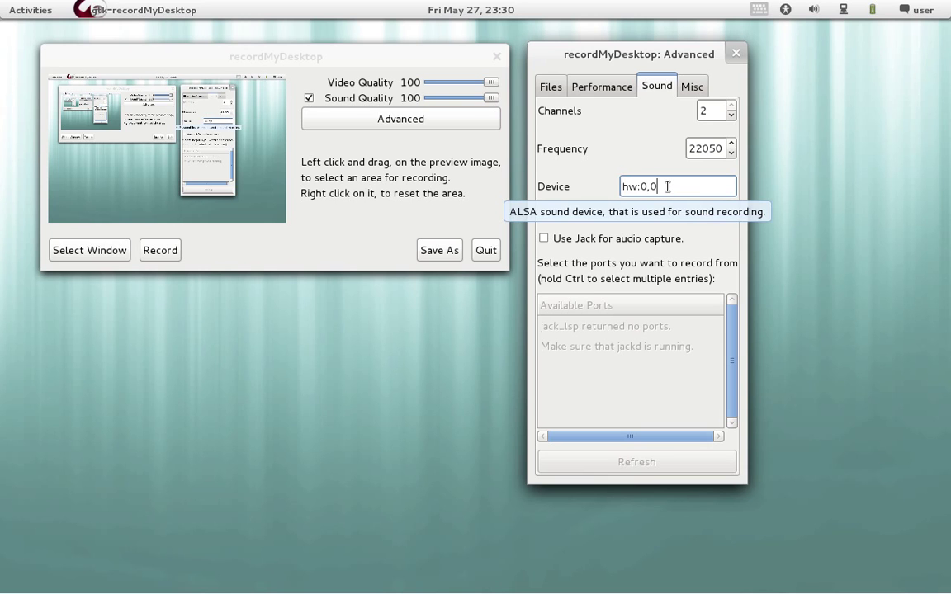
pyautogui.moveTo(667, 187); pyautogui.dragTo(629, 182)
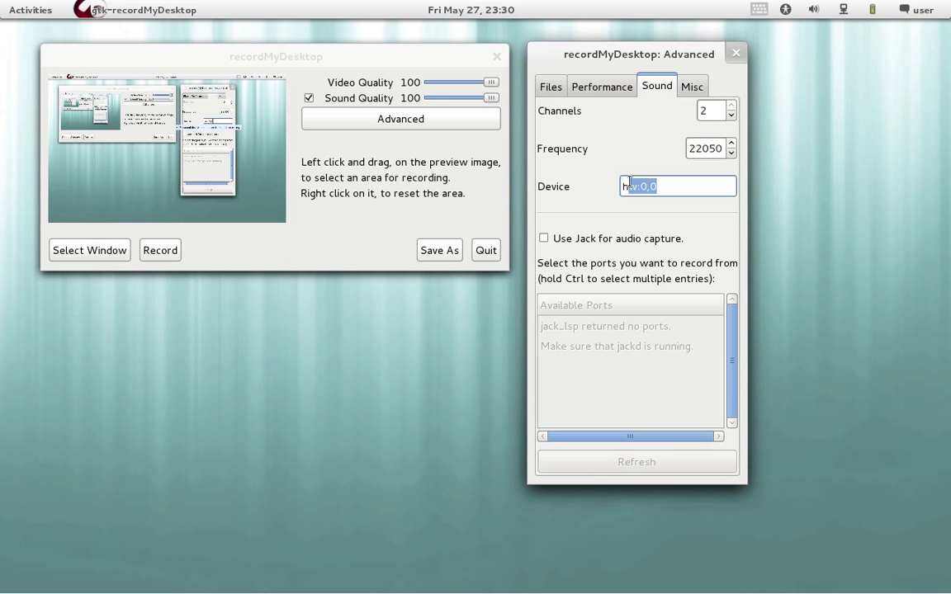
pyautogui.press('Right')
# - Place Audacity-Settings.png beside the Advanced window and compare its recording device with hw:0,0
pyautogui.moveTo(1, 1)
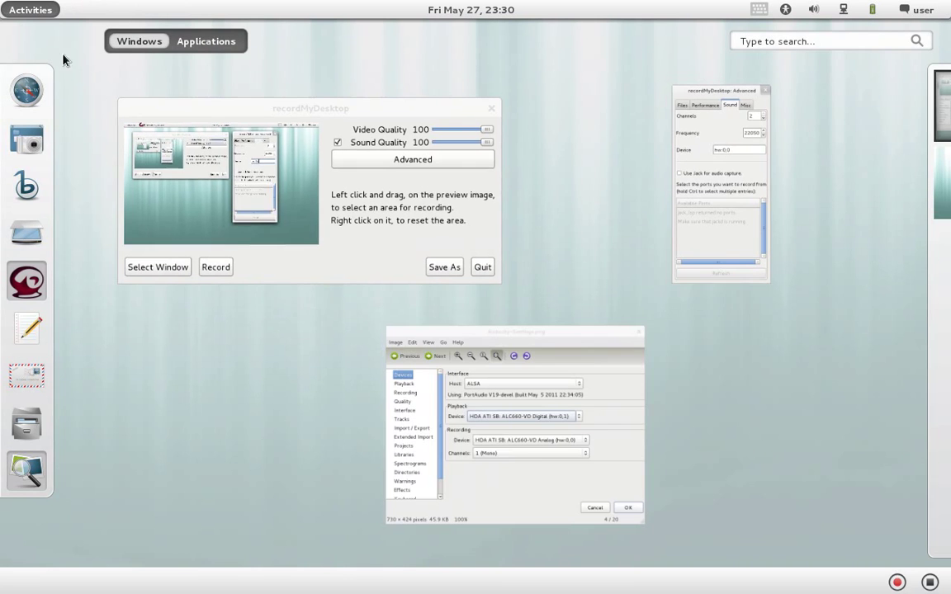
pyautogui.click(493, 359)
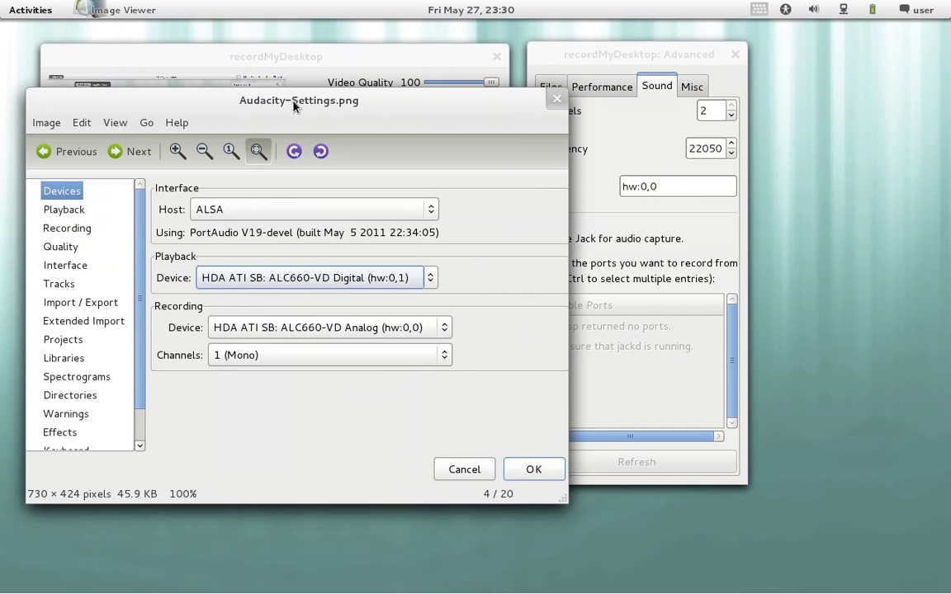
pyautogui.moveTo(293, 45)
pyautogui.mouseDown()
pyautogui.moveTo(309, 106)
pyautogui.moveTo(285, 50)
pyautogui.mouseUp()
pyautogui.moveTo(690, 54); pyautogui.dragTo(798, 59)
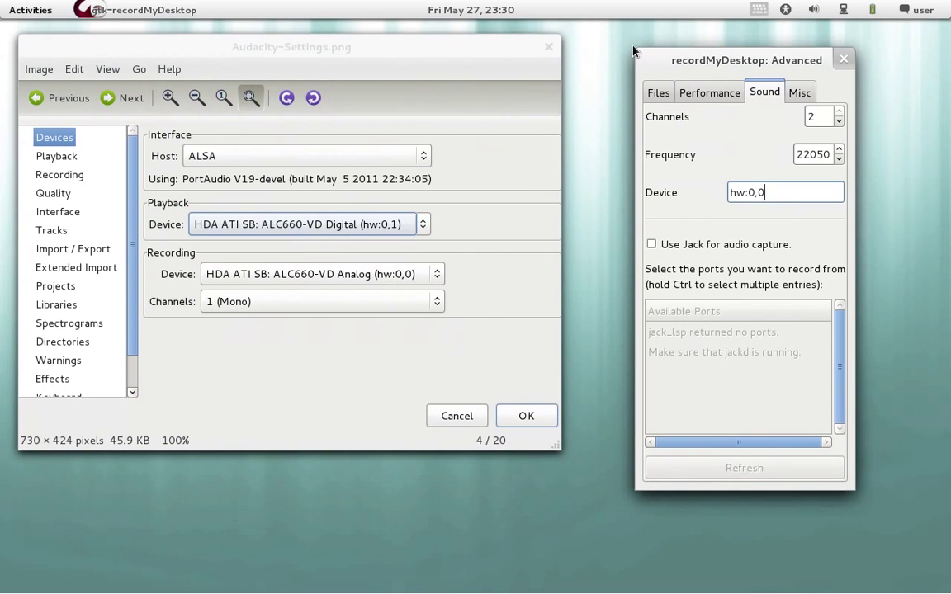
pyautogui.moveTo(453, 46)
pyautogui.mouseDown()
pyautogui.moveTo(468, 126)
pyautogui.moveTo(471, 63)
pyautogui.moveTo(454, 40)
pyautogui.mouseUp()
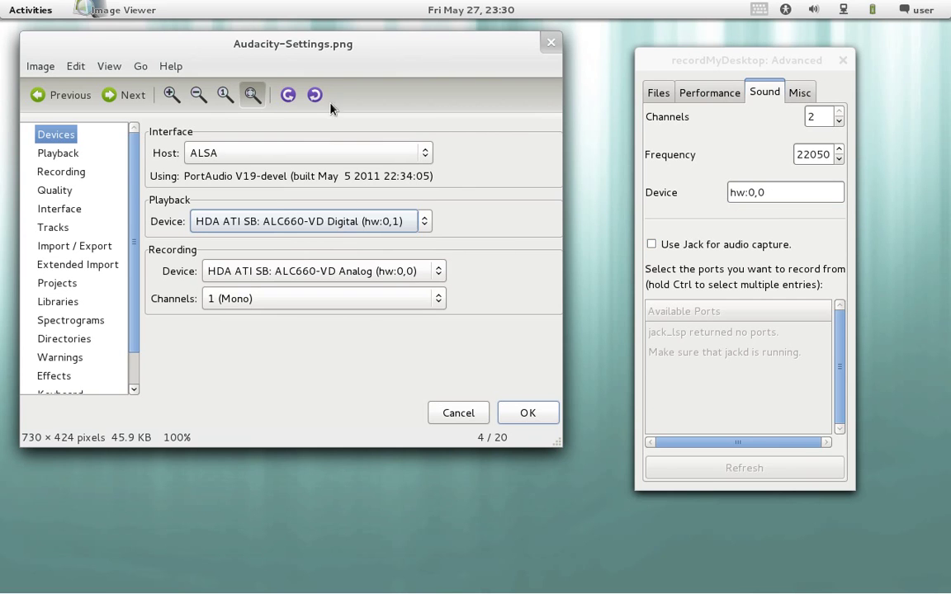
pyautogui.moveTo(319, 51)
pyautogui.mouseDown()
pyautogui.moveTo(328, 57)
pyautogui.moveTo(306, 45)
pyautogui.mouseUp()
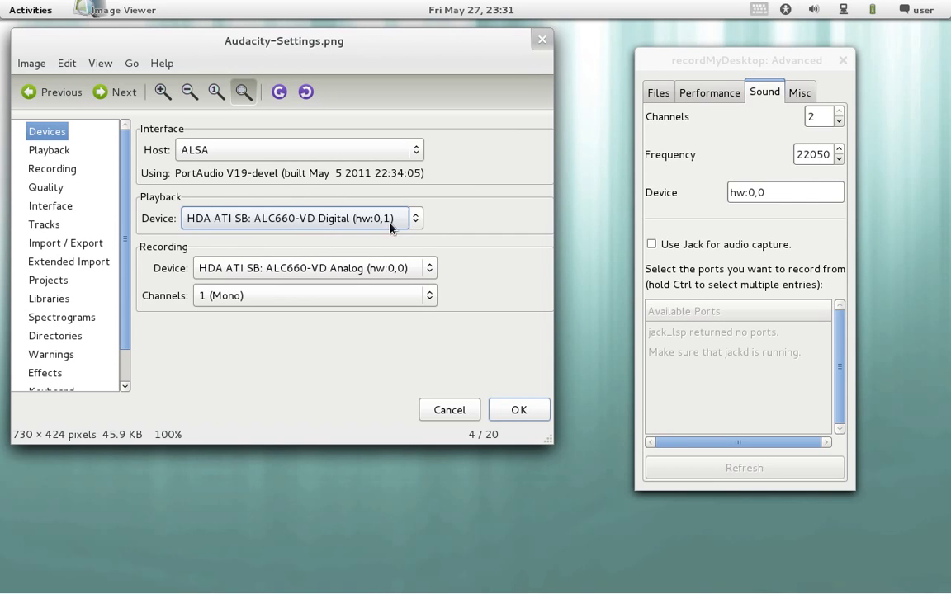
pyautogui.moveTo(420, 36); pyautogui.dragTo(423, 41)
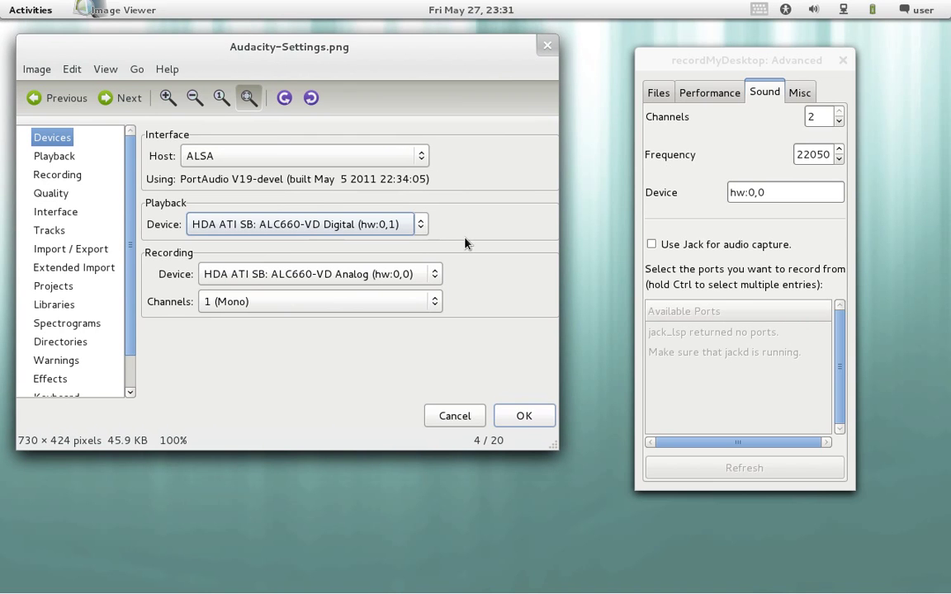
pyautogui.moveTo(699, 59)
pyautogui.mouseDown()
pyautogui.moveTo(711, 61)
pyautogui.moveTo(688, 46)
pyautogui.mouseUp()
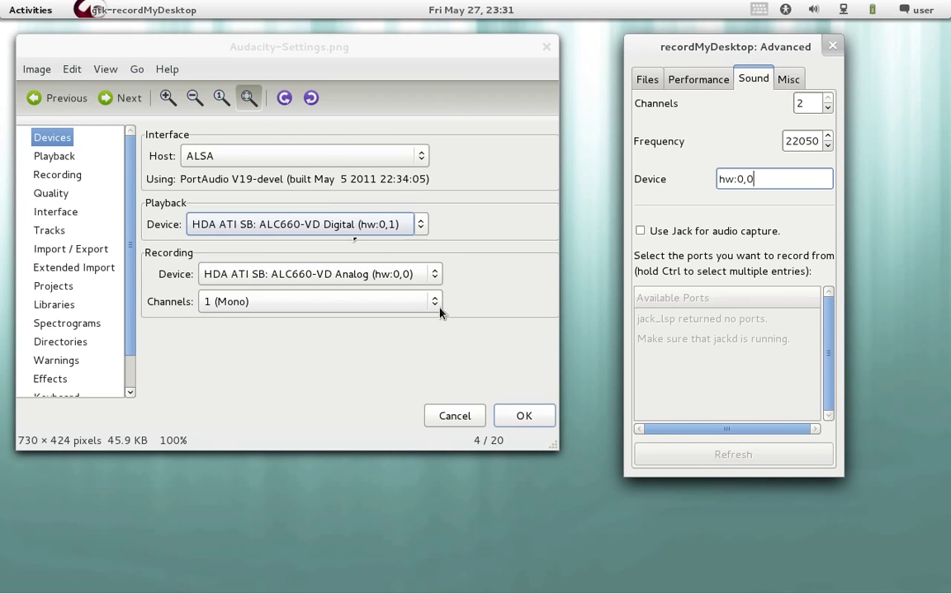
# - Close the screenshot viewer, shift the Advanced window left, and show the Misc options
pyautogui.click(547, 47)
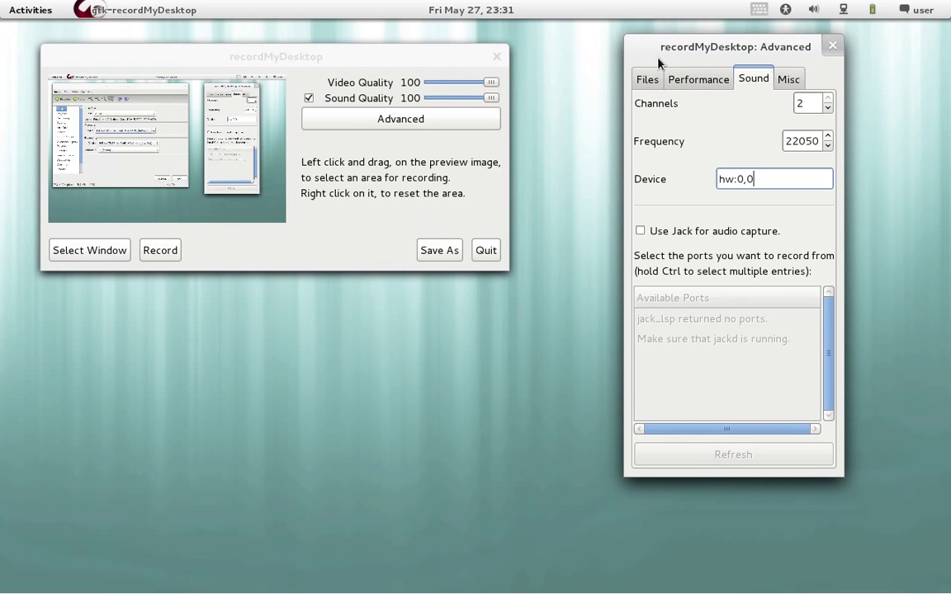
pyautogui.moveTo(769, 50); pyautogui.dragTo(707, 59)
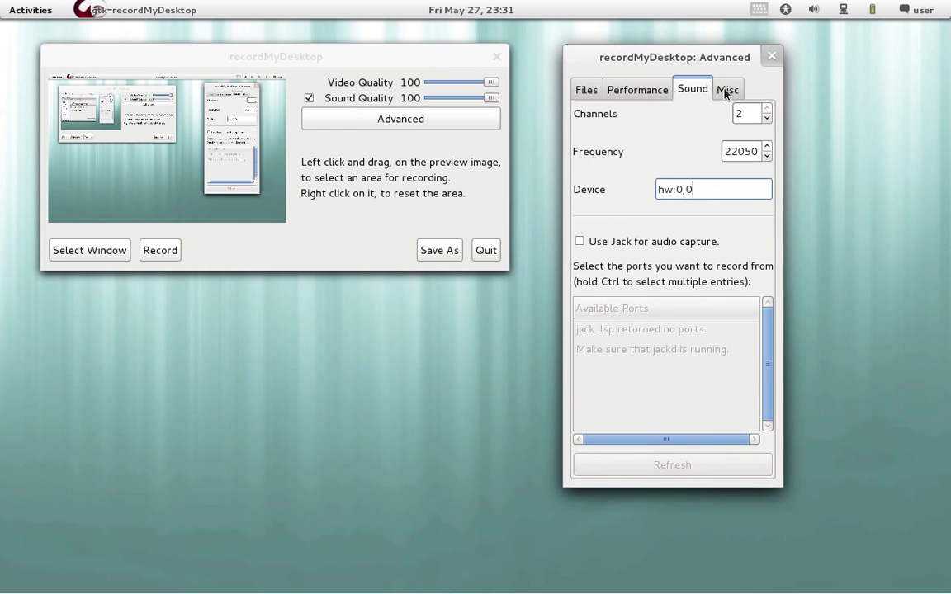
pyautogui.click(728, 91)
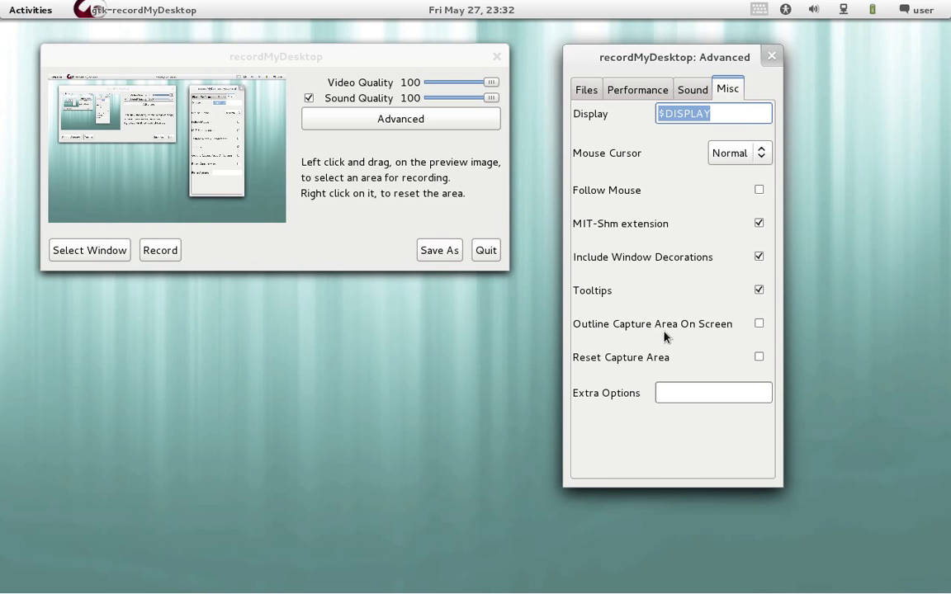
# - Tick Outline Capture Area On Screen and Reset Capture Area on the Misc tab
pyautogui.click(758, 325)
pyautogui.click(758, 358)
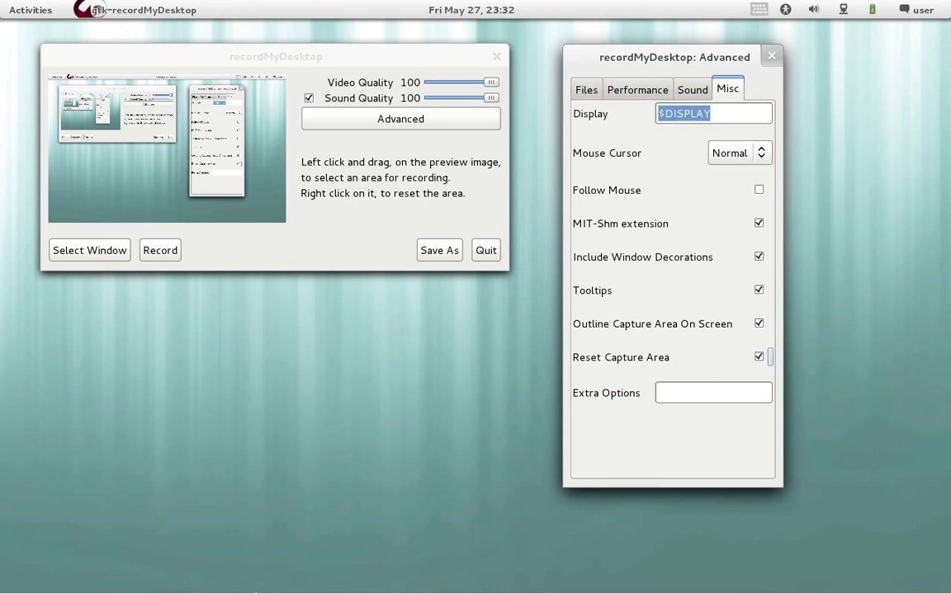
pyautogui.moveTo(765, 591)
pyautogui.moveTo(867, 589)
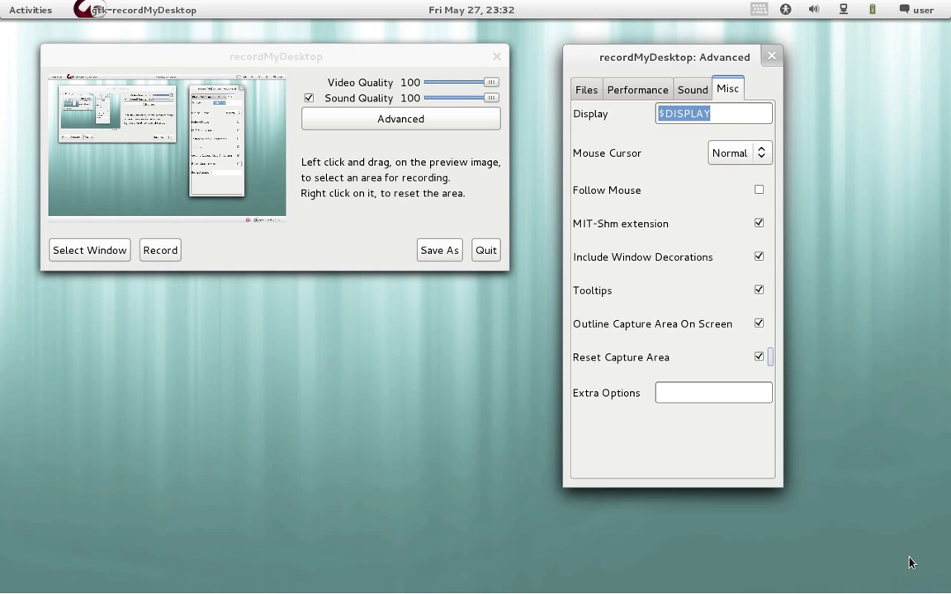
pyautogui.moveTo(942, 591)
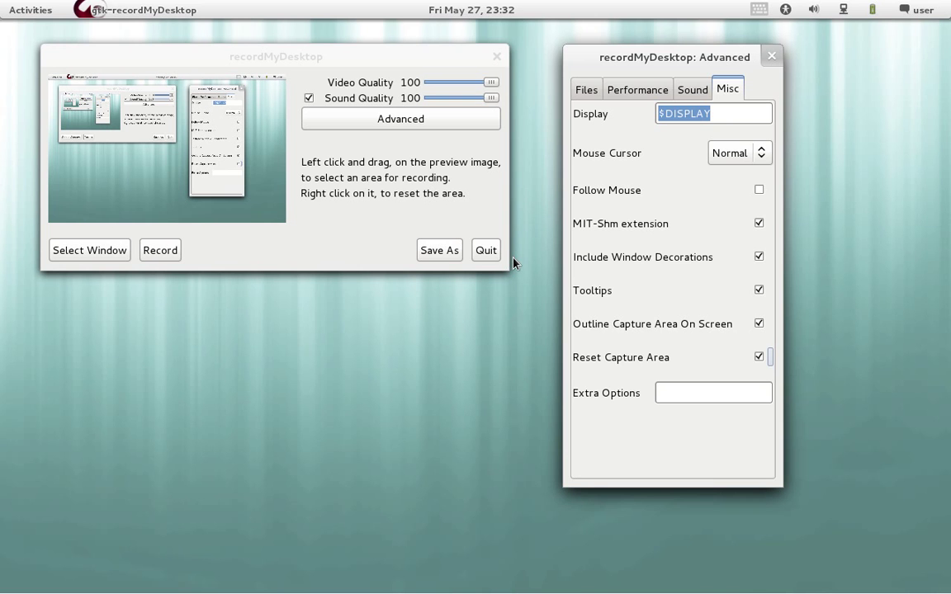
pyautogui.moveTo(672, 57); pyautogui.dragTo(678, 82)
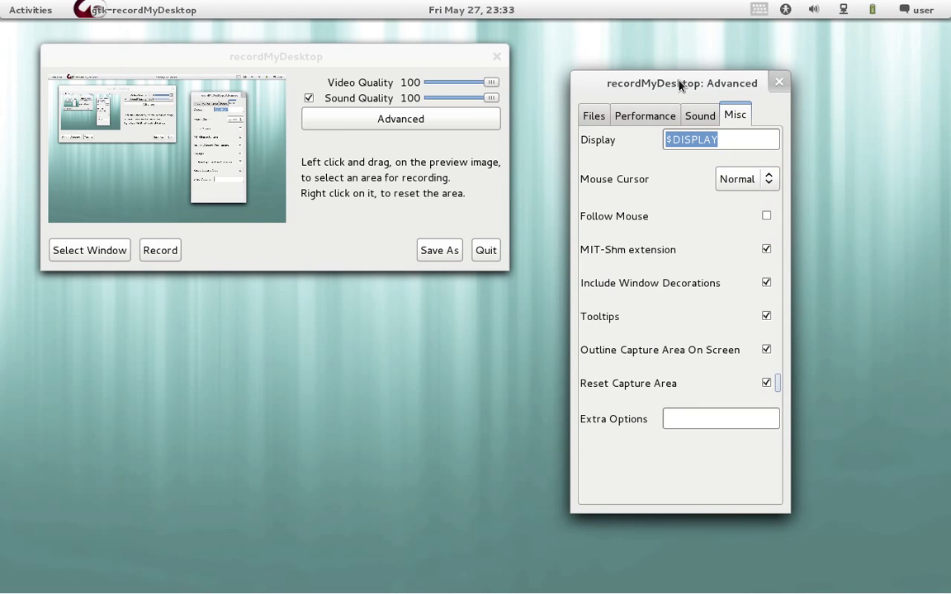
pyautogui.hotkey('alt', 'F2')
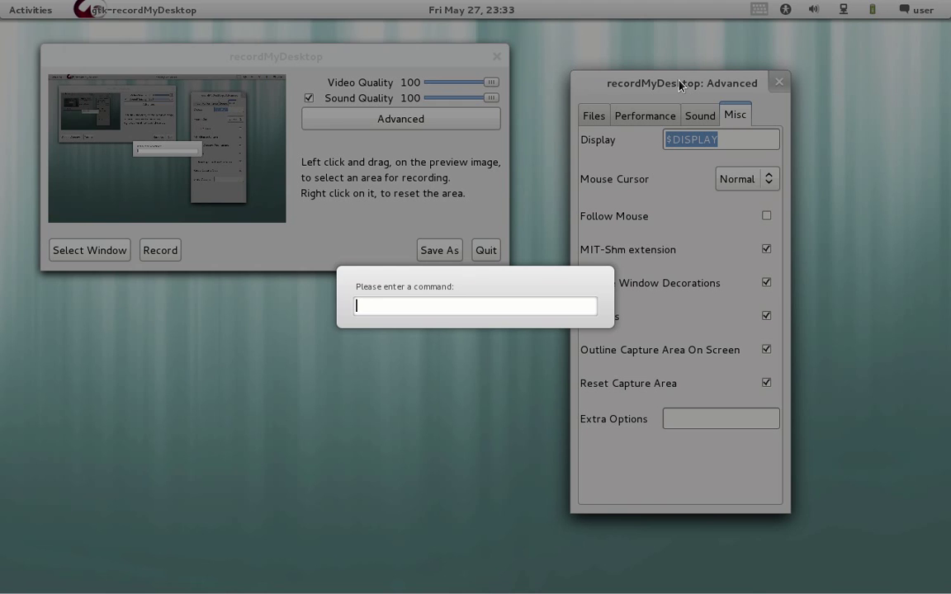
pyautogui.press('Escape')
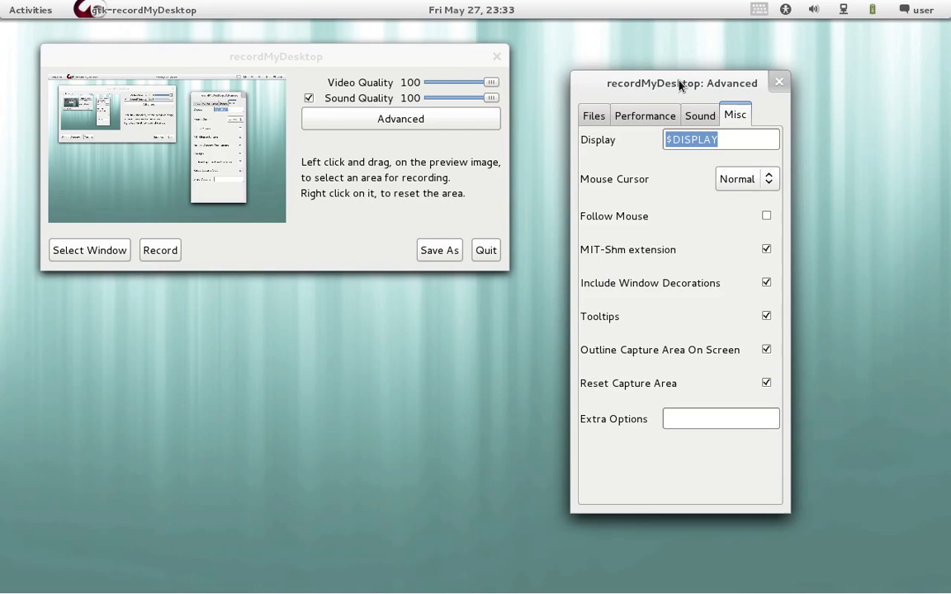
pyautogui.press('super')
pyautogui.press('super')
# - Move the Advanced window up and untick Reset Capture Area
pyautogui.moveTo(684, 85); pyautogui.dragTo(702, 63)
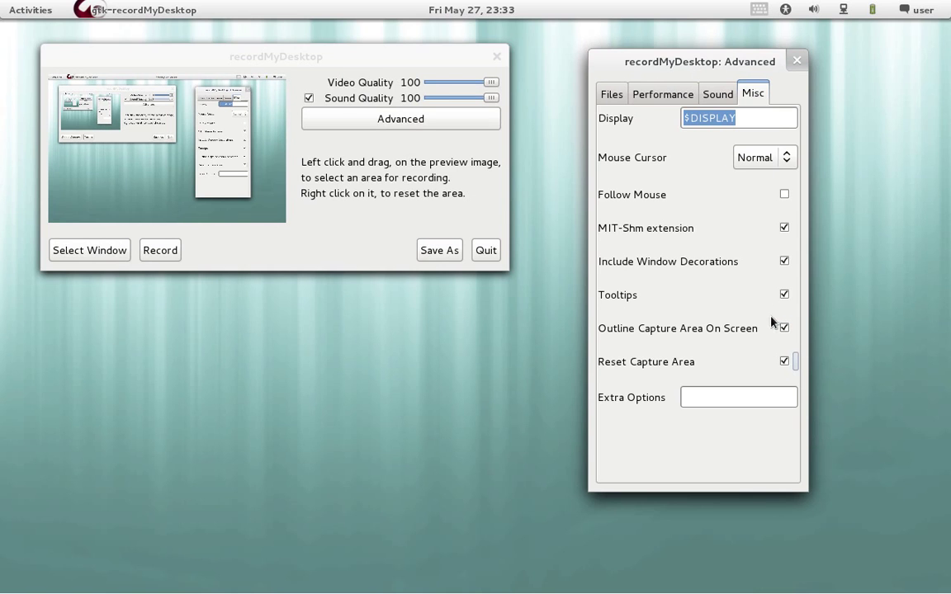
pyautogui.click(783, 360)
# - Close the Advanced window and drag the main recordMyDesktop window to the upper right
pyautogui.click(797, 60)
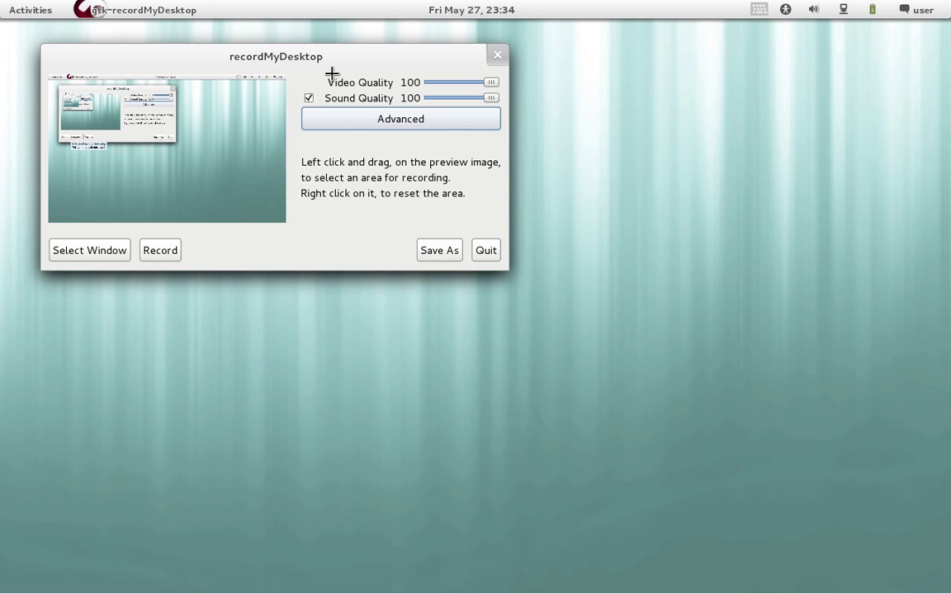
pyautogui.moveTo(326, 56); pyautogui.dragTo(755, 43)
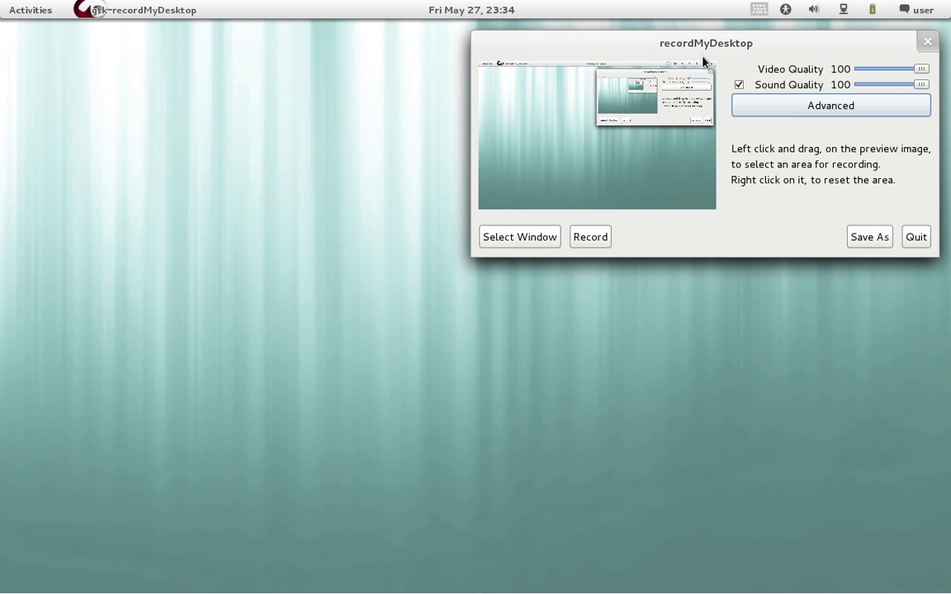